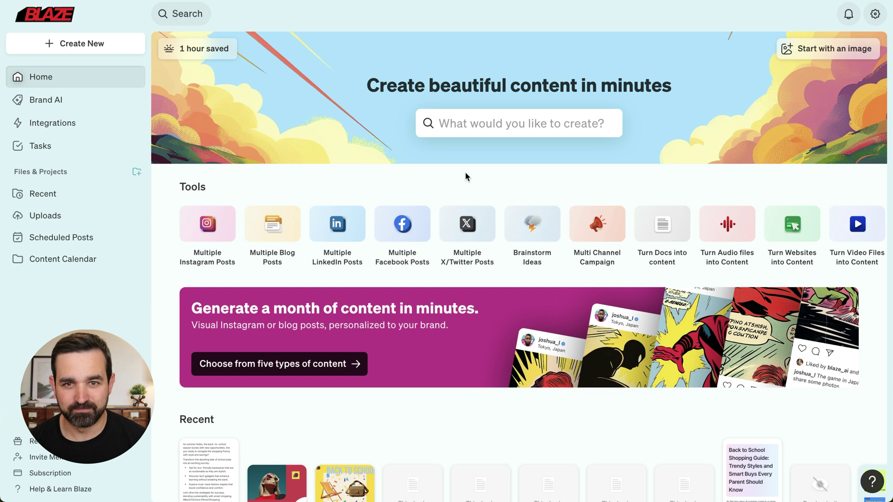
On Brand AI, generate a new brand style from the Blaze - AI for Marketing account.
{"action": "left_click", "coordinate": [47, 102]}
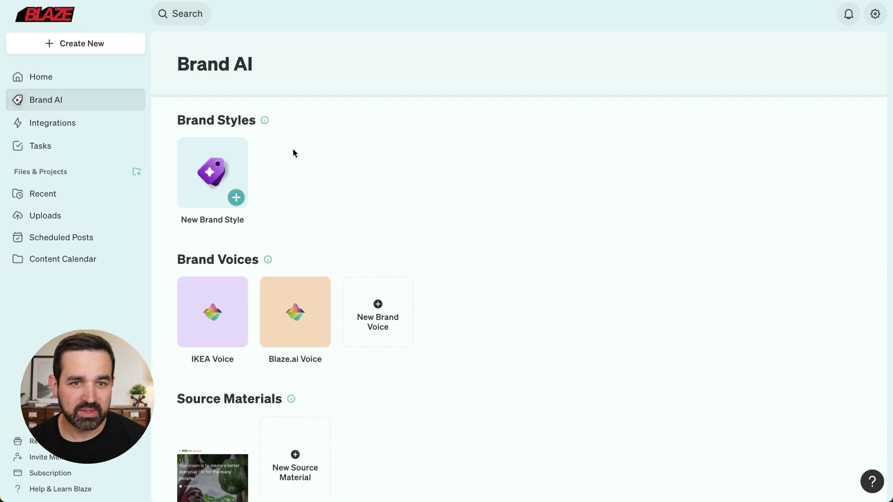
{"action": "left_click", "coordinate": [234, 182]}
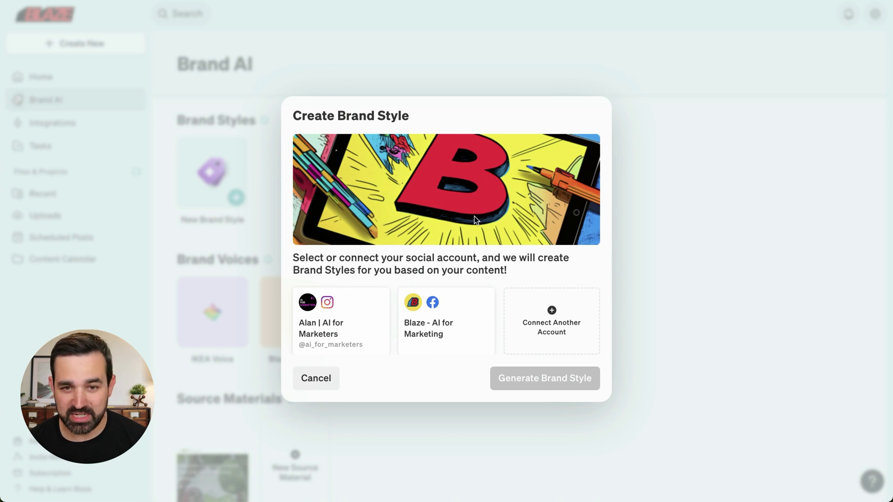
{"action": "left_click", "coordinate": [454, 323]}
{"action": "left_click", "coordinate": [542, 379]}
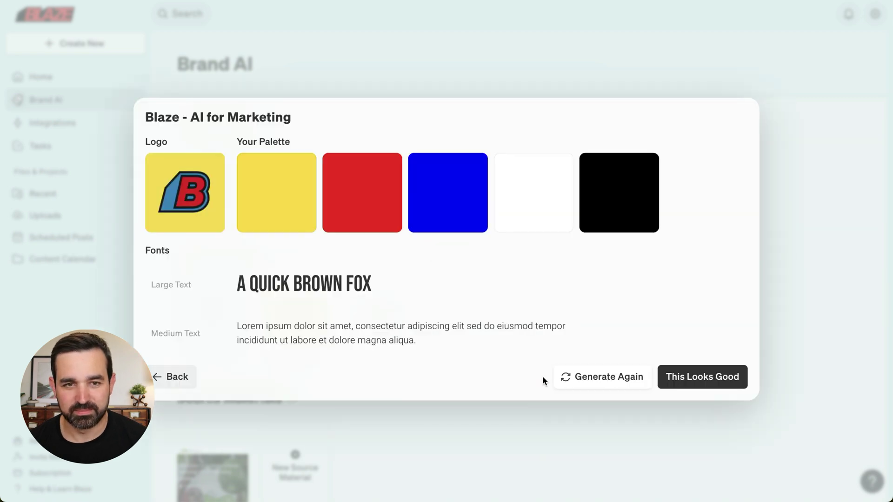
{"action": "mouse_move", "coordinate": [215, 177]}
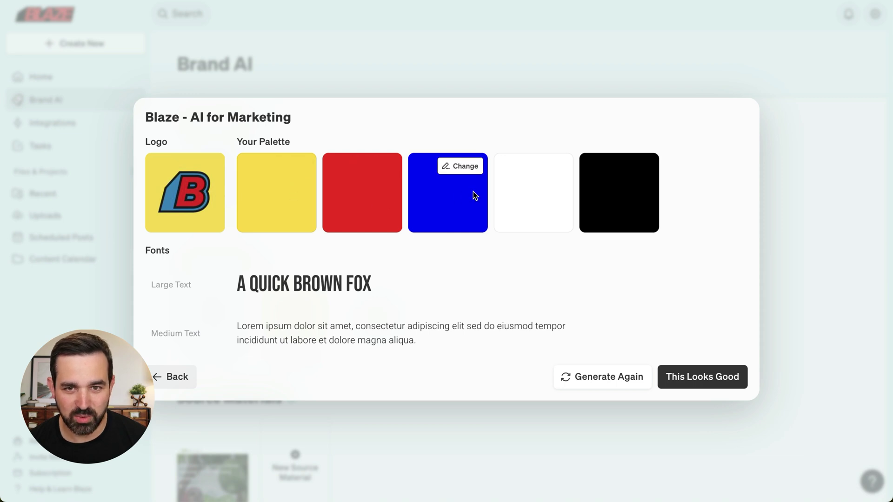
Accept the generated logo, five-colour palette and fonts as the brand style.
{"action": "mouse_move", "coordinate": [172, 280]}
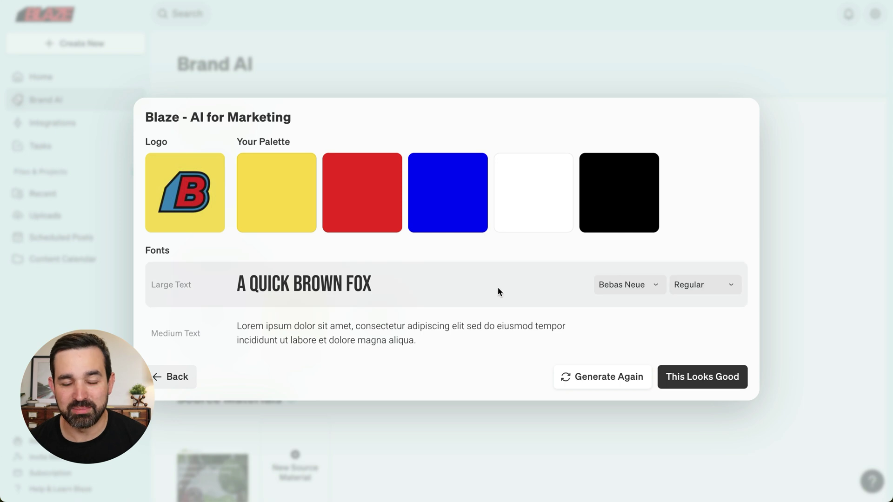
{"action": "left_click", "coordinate": [726, 374]}
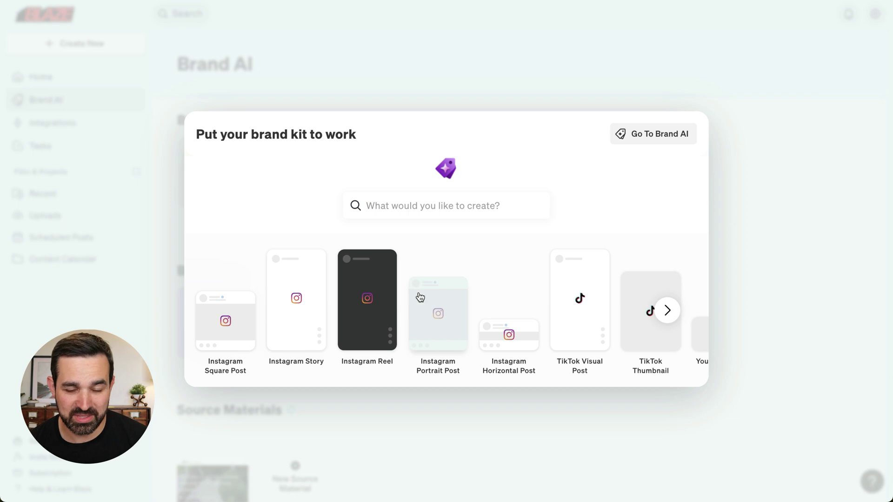
Page through the content-format carousel and pick Instagram Square Post.
{"action": "left_click", "coordinate": [670, 309]}
{"action": "left_click", "coordinate": [674, 310]}
{"action": "left_click", "coordinate": [675, 311]}
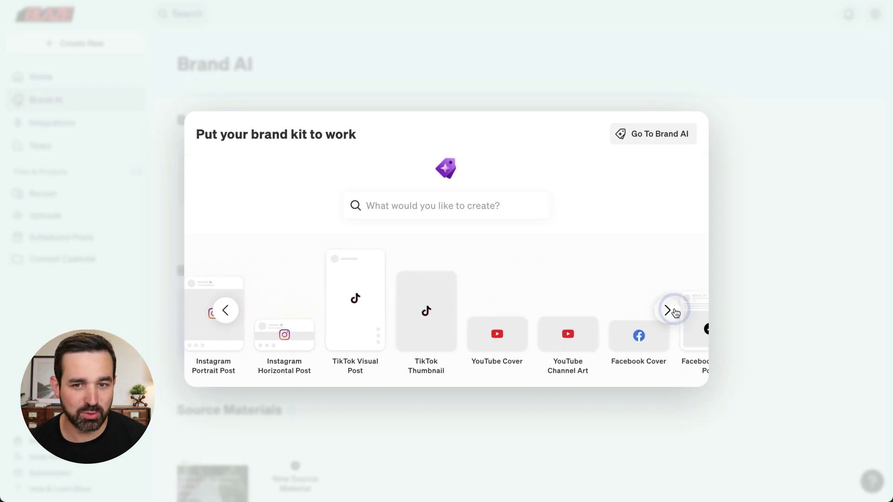
{"action": "left_click", "coordinate": [674, 311]}
{"action": "left_click", "coordinate": [675, 310]}
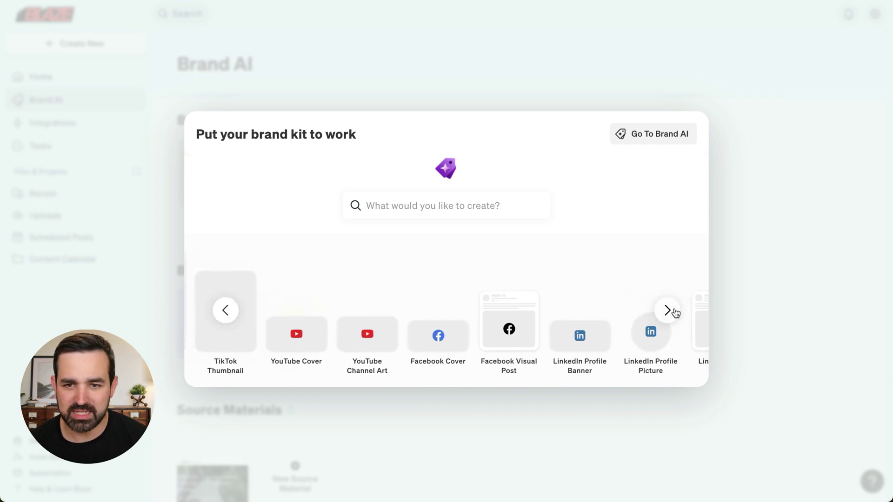
{"action": "left_click", "coordinate": [675, 311]}
{"action": "left_click", "coordinate": [234, 312]}
{"action": "left_click", "coordinate": [235, 314]}
{"action": "left_click", "coordinate": [236, 314]}
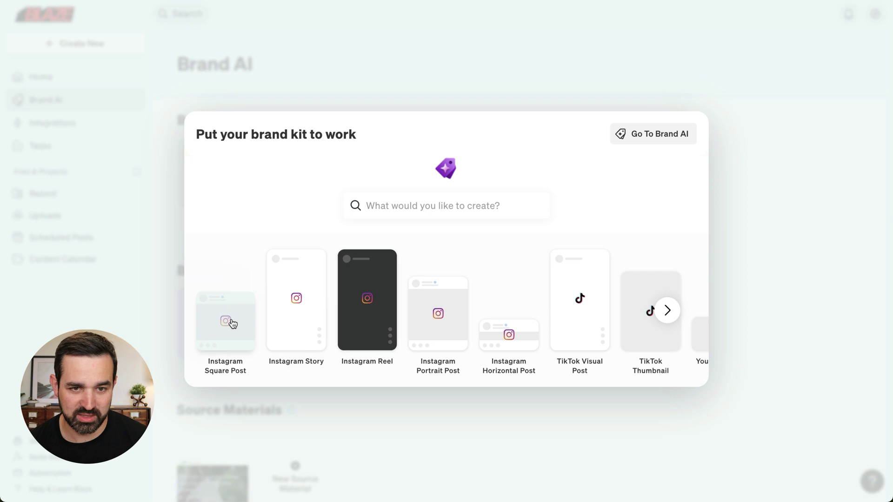
{"action": "left_click", "coordinate": [229, 320]}
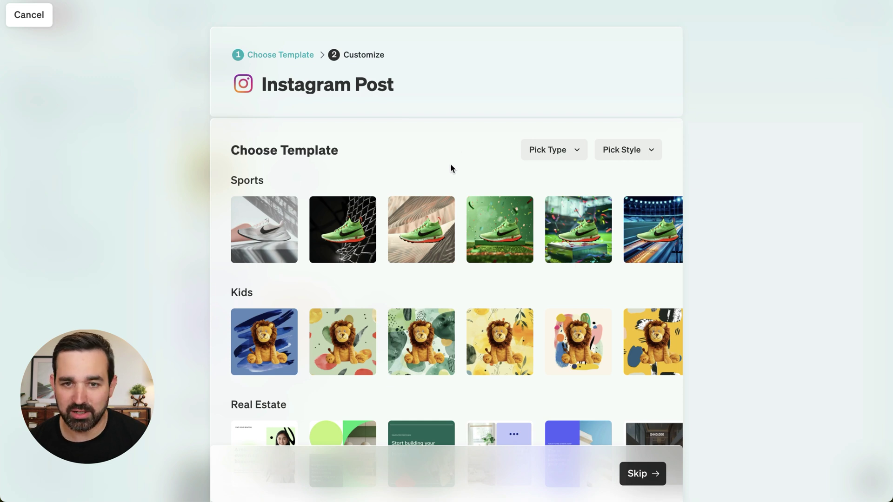
Scroll through the Sports, Kids, Sale and other template groups, then bring up the Pick Type filter.
{"action": "scroll", "coordinate": [451, 165], "scroll_direction": "down", "scroll_amount": 9}
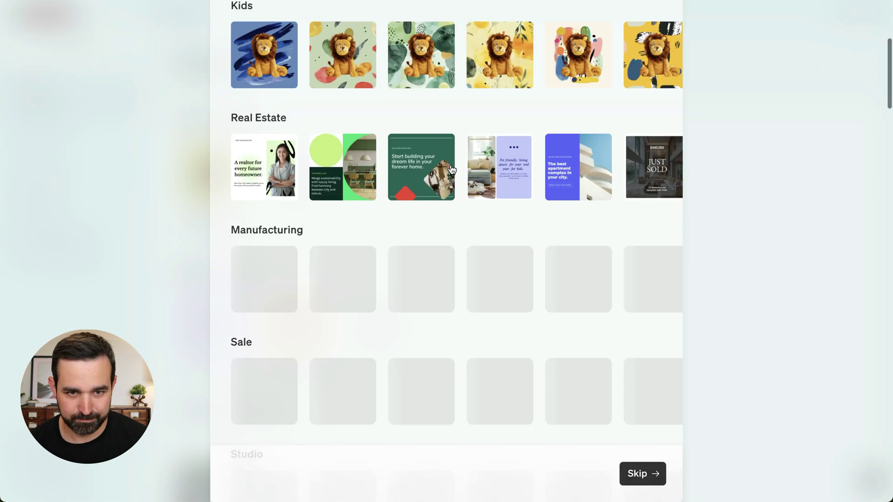
{"action": "scroll", "coordinate": [455, 160], "scroll_direction": "down", "scroll_amount": 8}
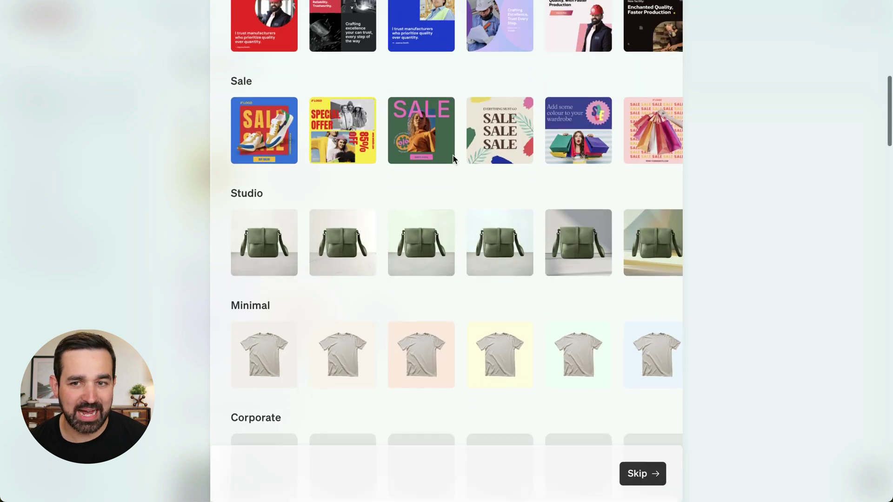
{"action": "scroll", "coordinate": [453, 160], "scroll_direction": "down", "scroll_amount": 8}
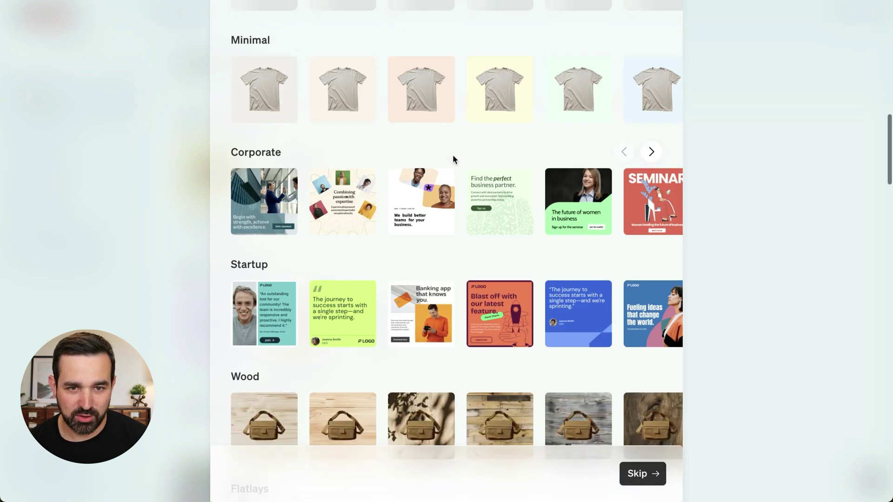
{"action": "scroll", "coordinate": [454, 158], "scroll_direction": "down", "scroll_amount": 4}
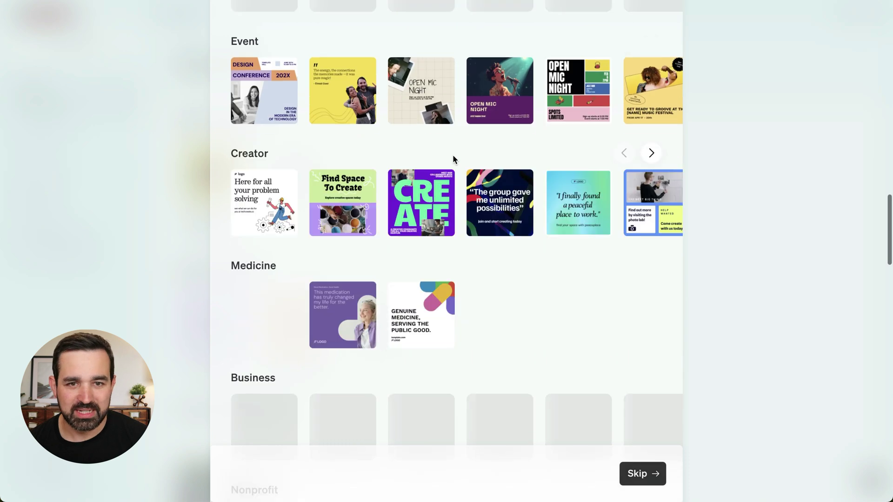
{"action": "scroll", "coordinate": [454, 158], "scroll_direction": "down", "scroll_amount": 4}
{"action": "scroll", "coordinate": [454, 160], "scroll_direction": "down", "scroll_amount": 8}
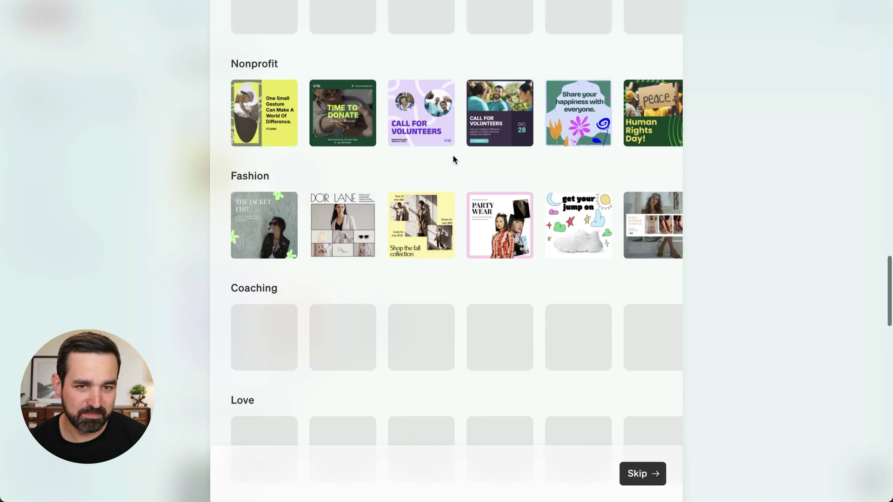
{"action": "scroll", "coordinate": [538, 173], "scroll_direction": "up", "scroll_amount": 20}
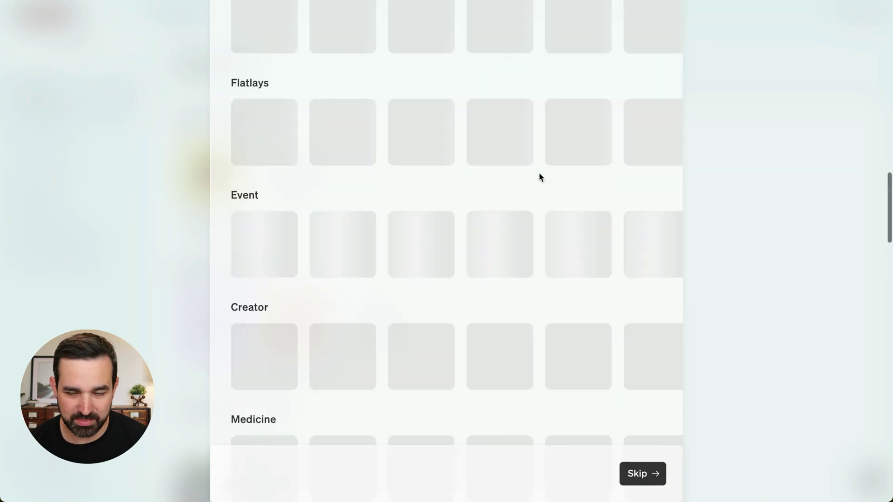
{"action": "left_click", "coordinate": [551, 151]}
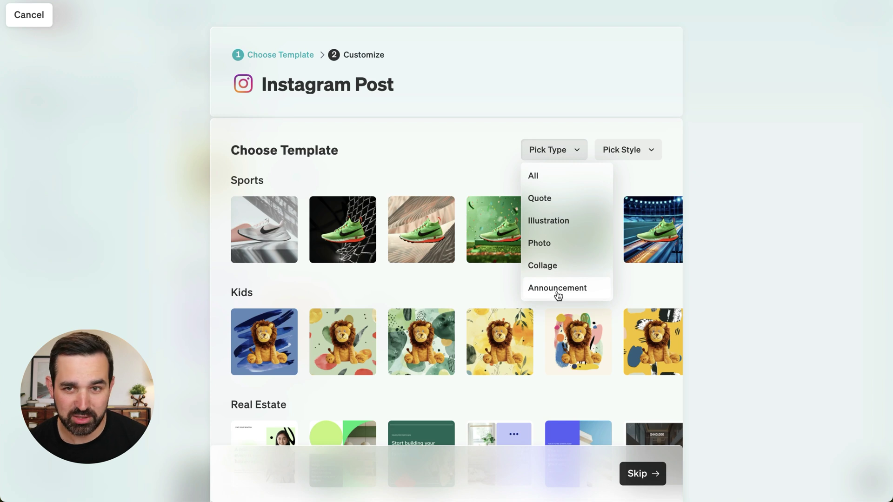
Filter templates to the Aesthetic style, choose the yellow Business quote template and continue.
{"action": "left_click", "coordinate": [639, 153]}
{"action": "left_click", "coordinate": [640, 153]}
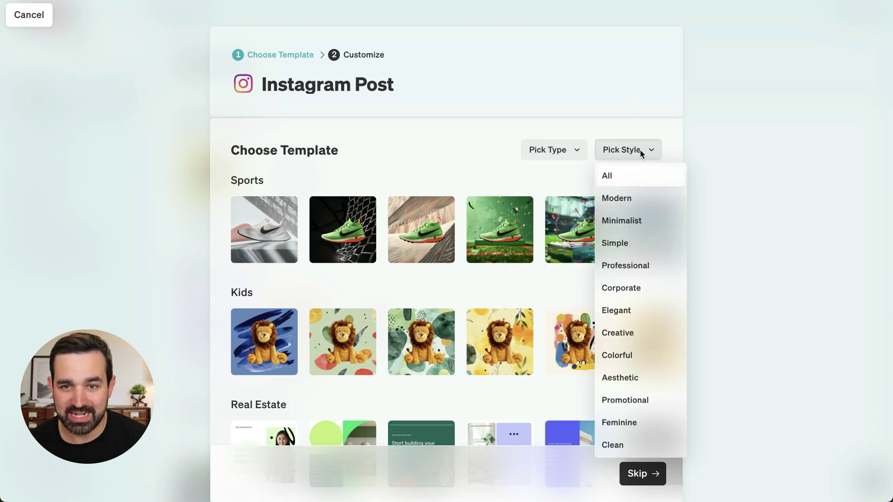
{"action": "left_click", "coordinate": [630, 377]}
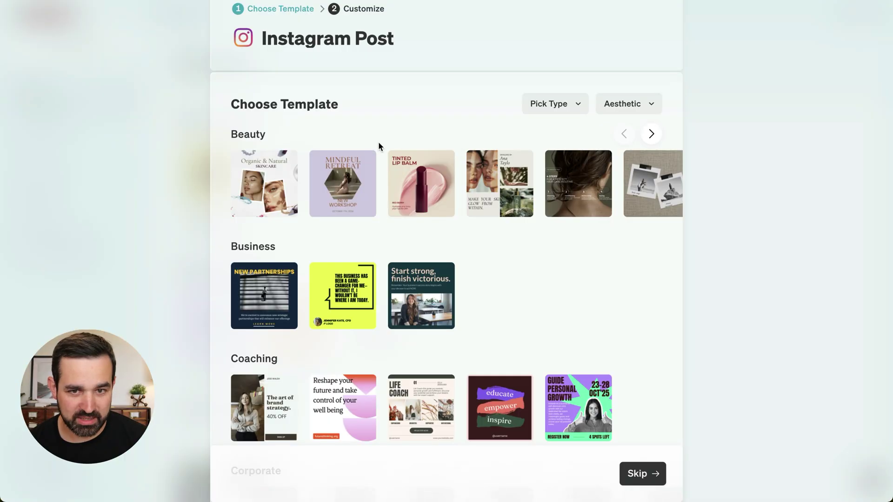
{"action": "left_click", "coordinate": [332, 303]}
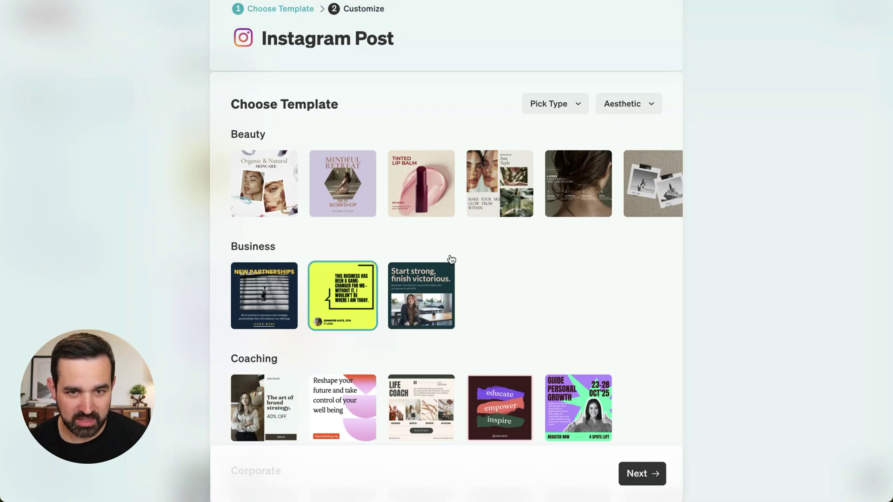
{"action": "left_click", "coordinate": [648, 475]}
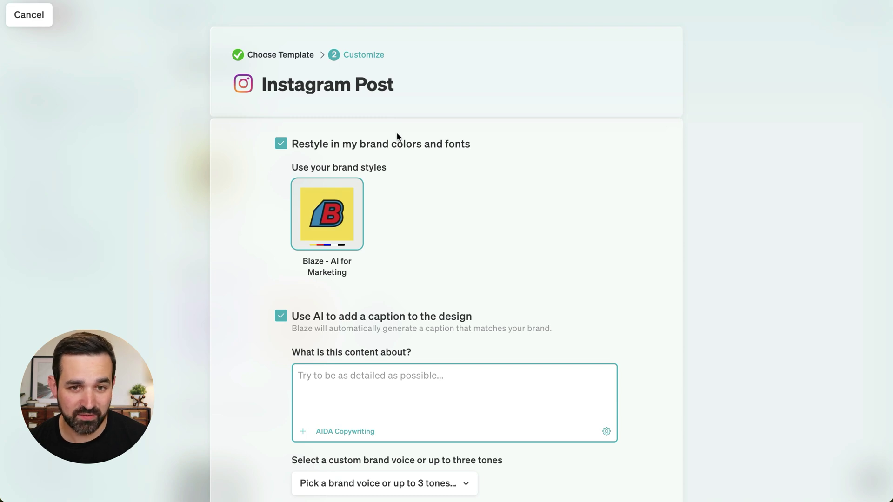
Describe the post as introducing the blaze designer tool with Blaze.ai Voice, name it Designer Launch, and generate.
{"action": "scroll", "coordinate": [403, 180], "scroll_direction": "down", "scroll_amount": 3}
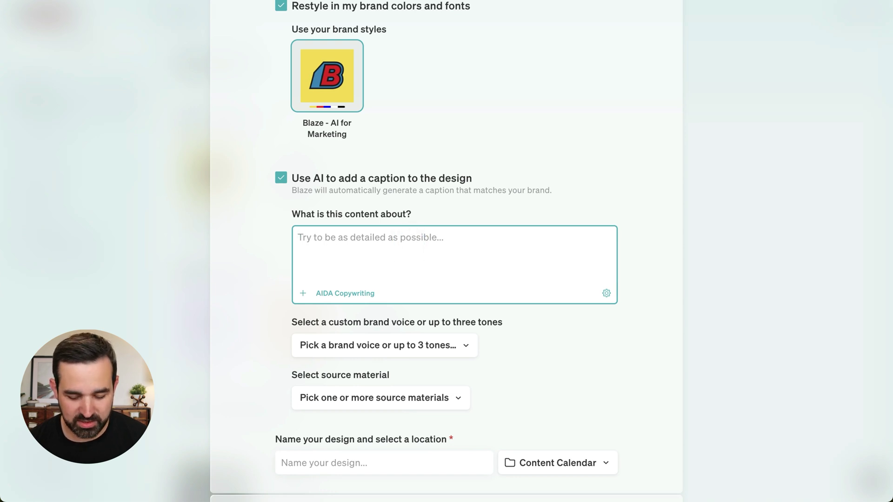
{"action": "type", "text": "introducing the blaze"}
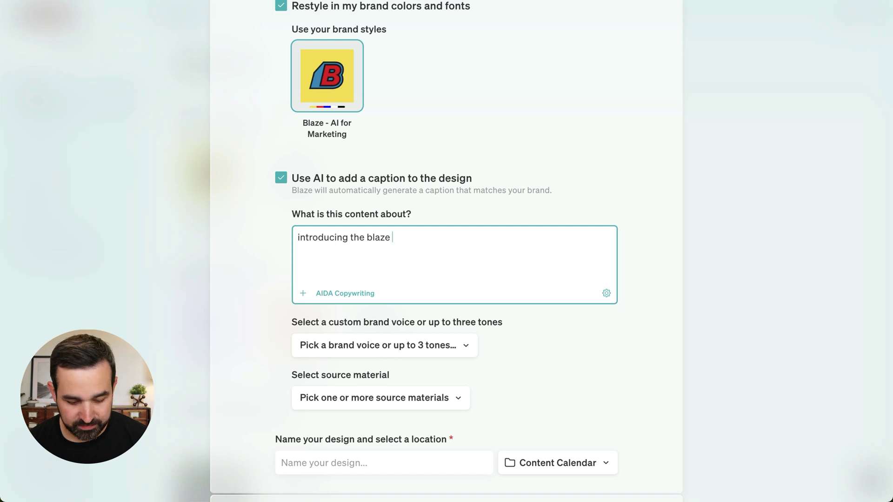
{"action": "type", "text": " designer tool"}
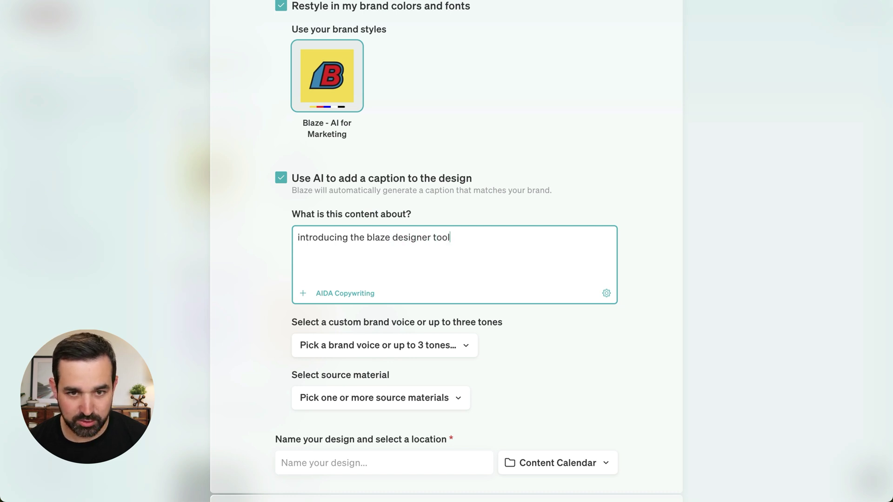
{"action": "left_click", "coordinate": [423, 346]}
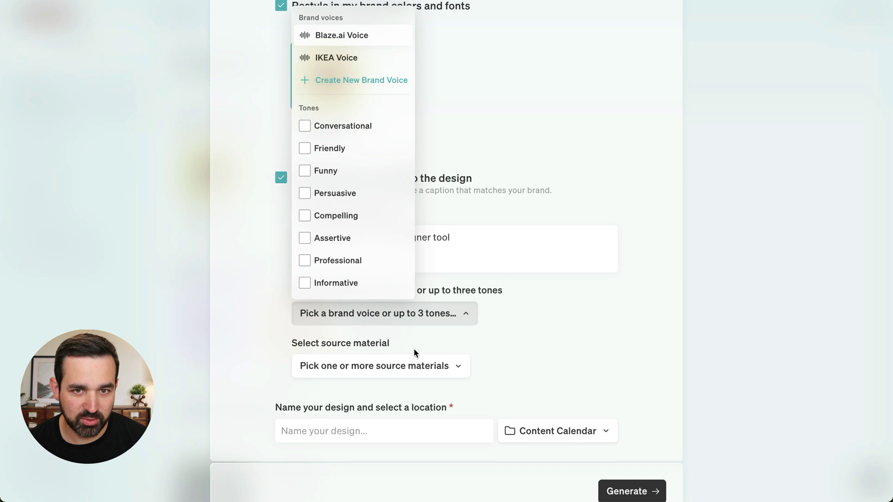
{"action": "left_click", "coordinate": [347, 37]}
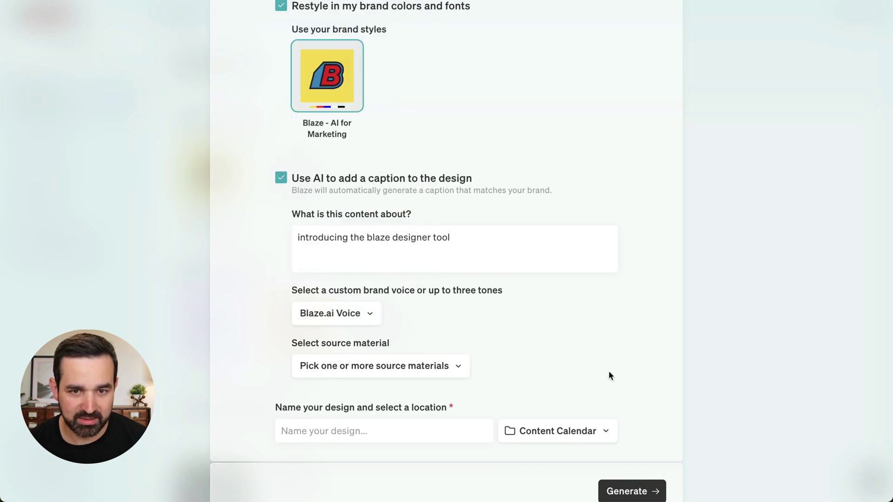
{"action": "left_click", "coordinate": [391, 433]}
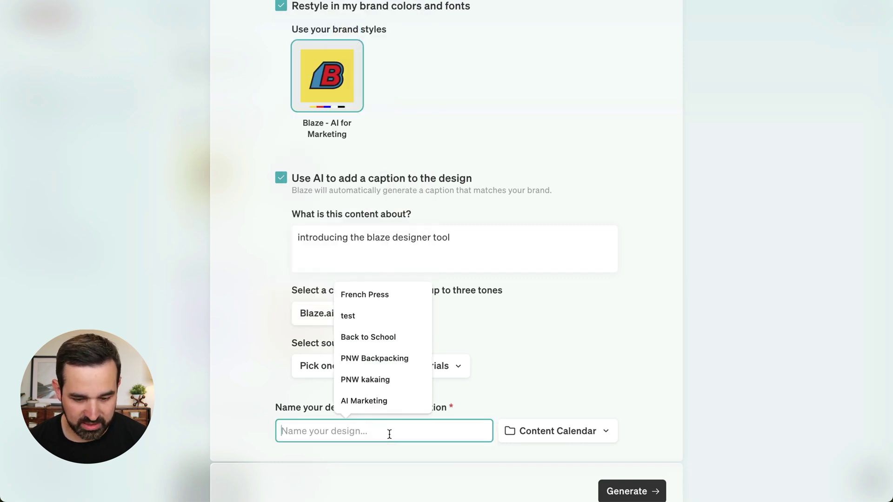
{"action": "type", "text": "Des"}
{"action": "left_click", "coordinate": [400, 460]}
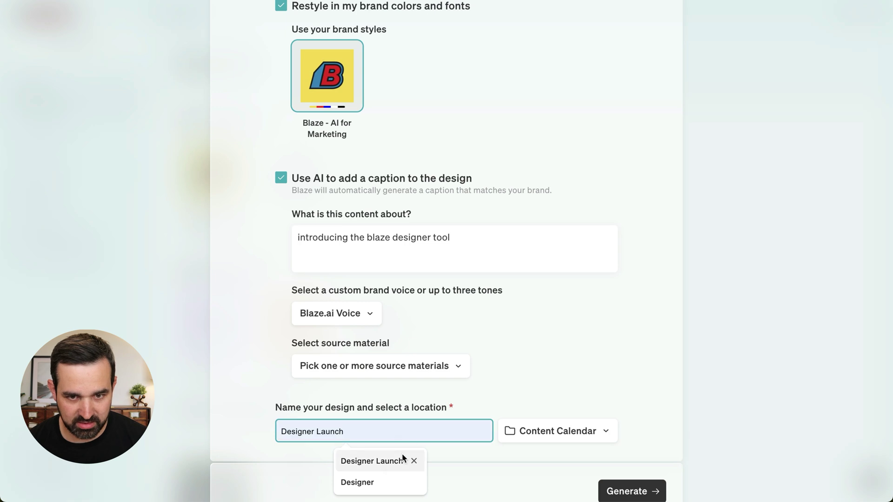
{"action": "left_click", "coordinate": [649, 491]}
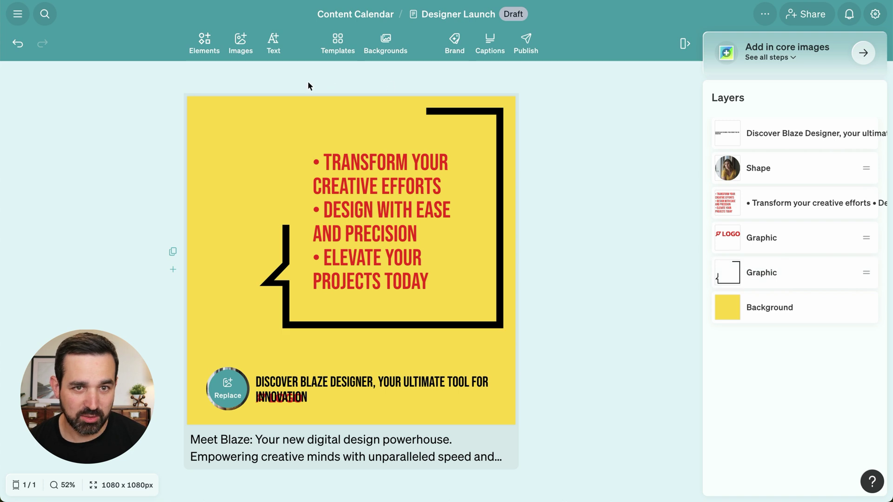
Shrink the bullet-point text block and nudge the black frame graphic into place.
{"action": "left_click", "coordinate": [347, 167]}
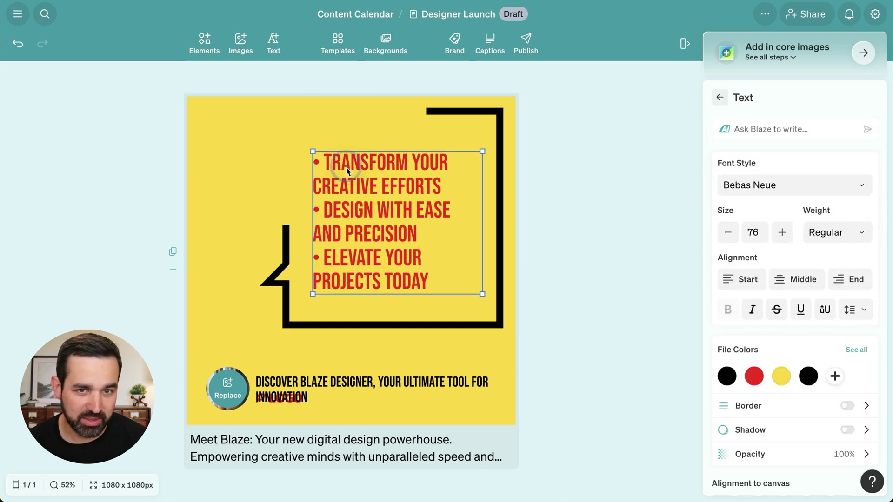
{"action": "mouse_move", "coordinate": [482, 152]}
{"action": "left_mouse_down"}
{"action": "mouse_move", "coordinate": [422, 196]}
{"action": "mouse_move", "coordinate": [494, 140]}
{"action": "mouse_move", "coordinate": [480, 144]}
{"action": "left_mouse_up"}
{"action": "mouse_move", "coordinate": [284, 256]}
{"action": "left_mouse_down"}
{"action": "mouse_move", "coordinate": [214, 251]}
{"action": "mouse_move", "coordinate": [301, 248]}
{"action": "mouse_move", "coordinate": [285, 254]}
{"action": "left_mouse_up"}
{"action": "right_click", "coordinate": [345, 211]}
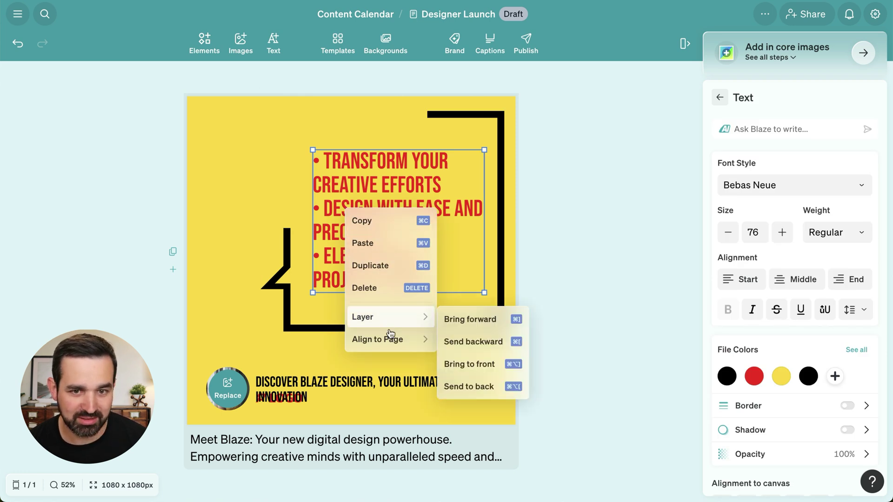
{"action": "mouse_move", "coordinate": [393, 348]}
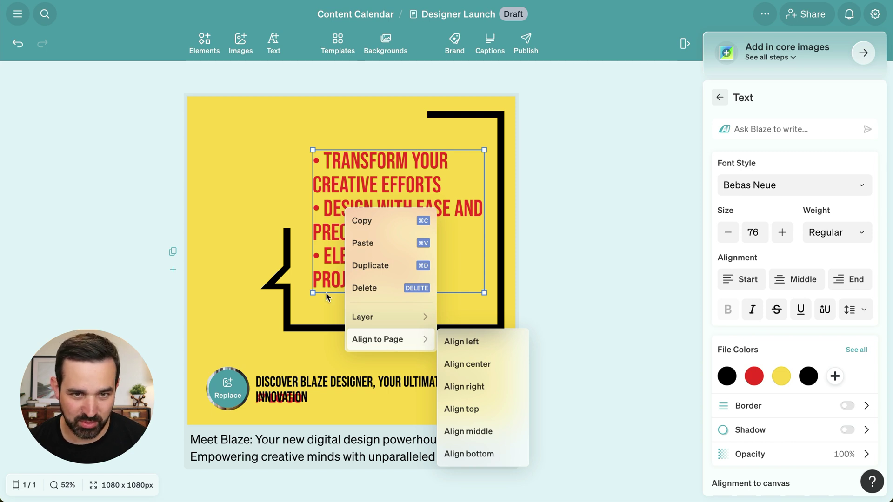
{"action": "left_click", "coordinate": [270, 155]}
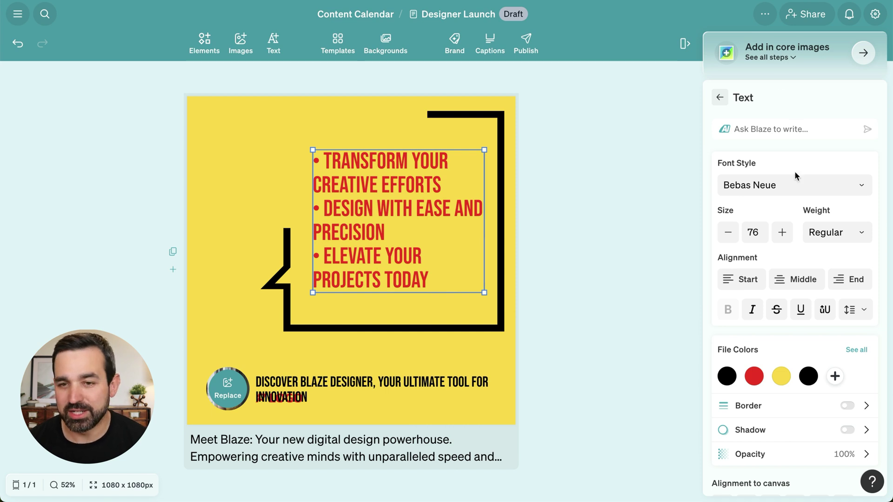
Focus the Ask Blaze prompt, scroll the Text panel, and bring up the Elements shapes and frames.
{"action": "left_click", "coordinate": [765, 128]}
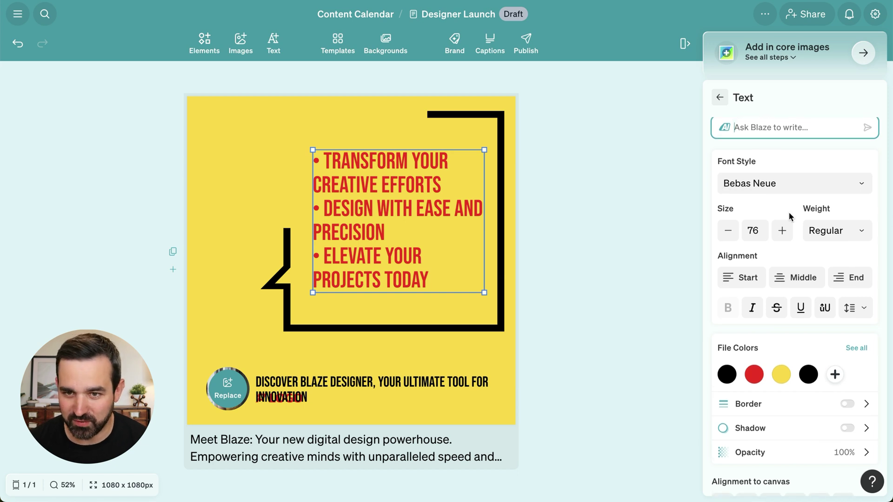
{"action": "scroll", "coordinate": [789, 213], "scroll_direction": "down", "scroll_amount": 2}
{"action": "scroll", "coordinate": [756, 282], "scroll_direction": "down", "scroll_amount": 2}
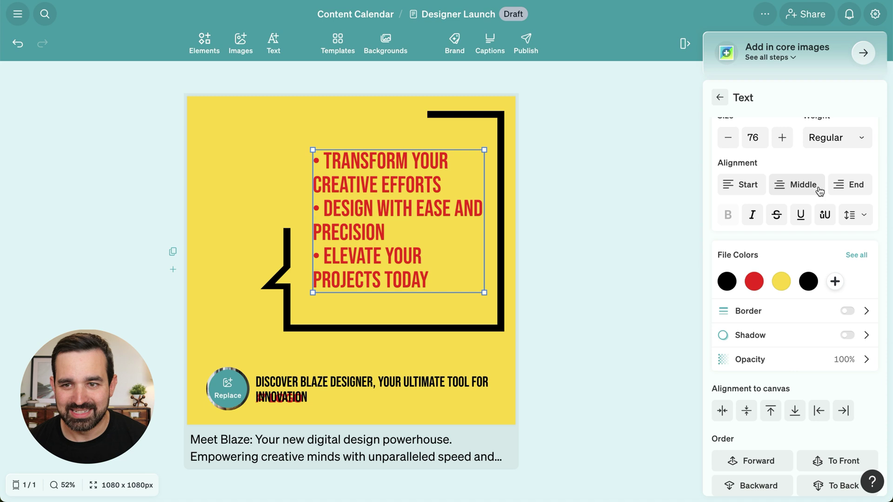
{"action": "scroll", "coordinate": [815, 192], "scroll_direction": "down", "scroll_amount": 2}
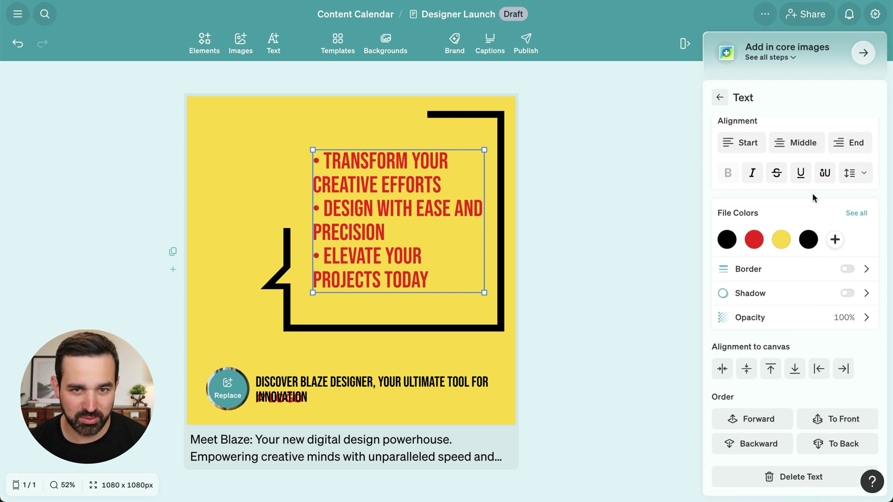
{"action": "left_click", "coordinate": [204, 39]}
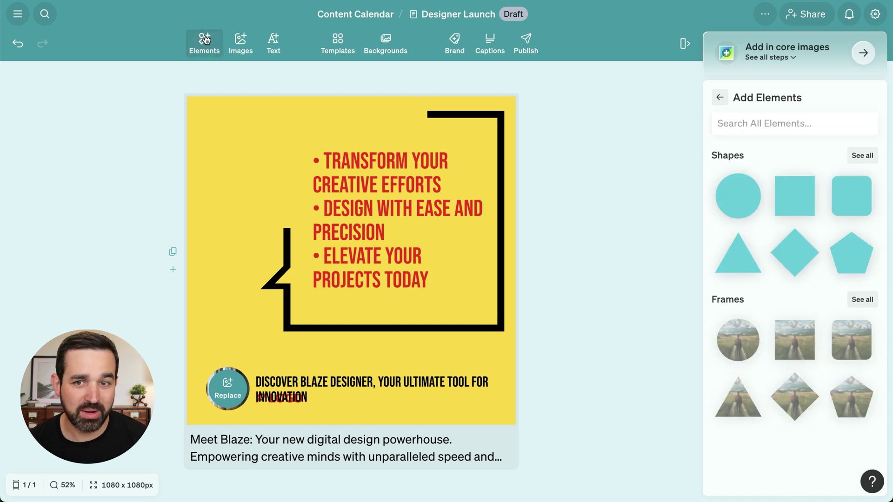
Scroll through the shapes and frames, then switch to Images with Media Library logos and stock photos.
{"action": "scroll", "coordinate": [769, 188], "scroll_direction": "down", "scroll_amount": 2}
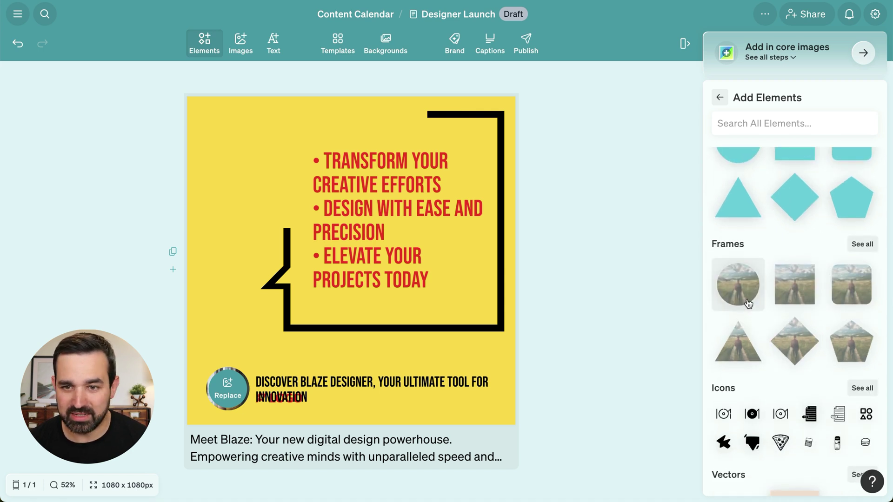
{"action": "scroll", "coordinate": [752, 298], "scroll_direction": "down", "scroll_amount": 5}
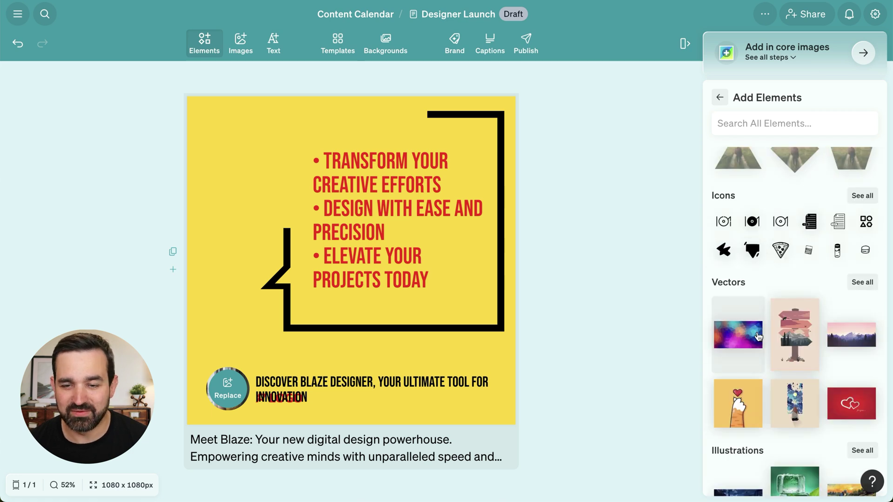
{"action": "left_click", "coordinate": [246, 40]}
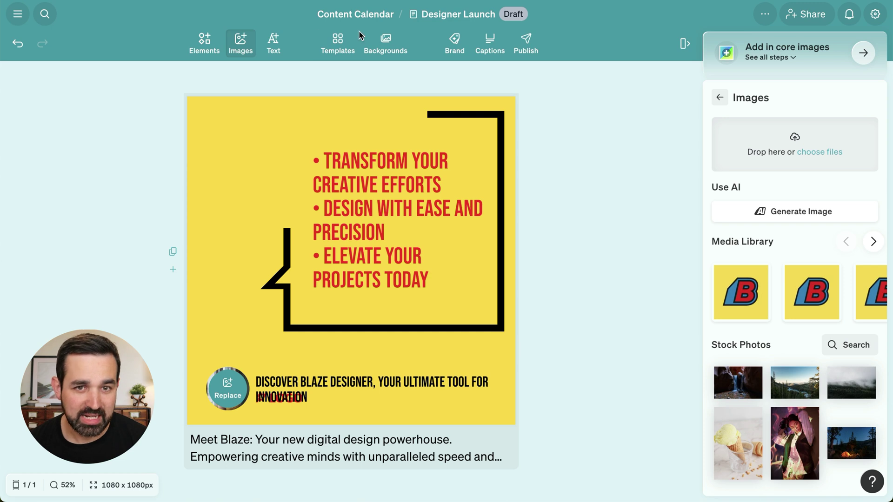
Scroll through the ready-made post templates, then show the Backgrounds colours, gradients and textures.
{"action": "left_click", "coordinate": [347, 42]}
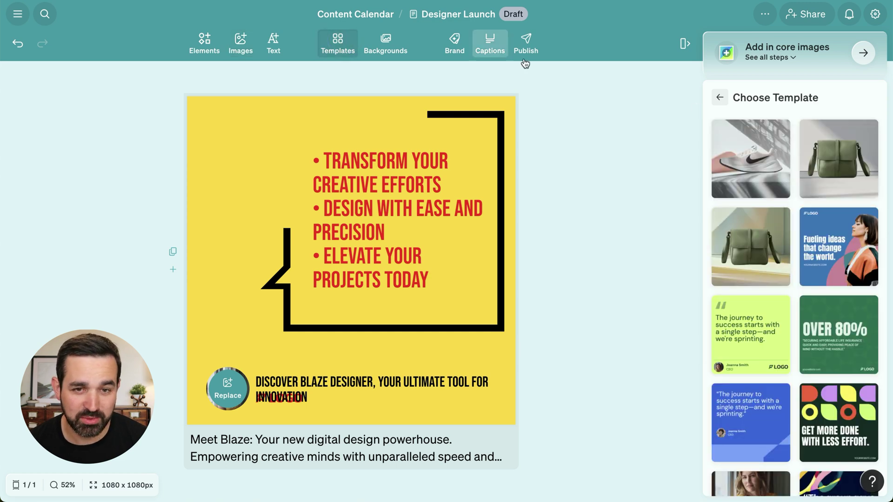
{"action": "scroll", "coordinate": [753, 242], "scroll_direction": "down", "scroll_amount": 5}
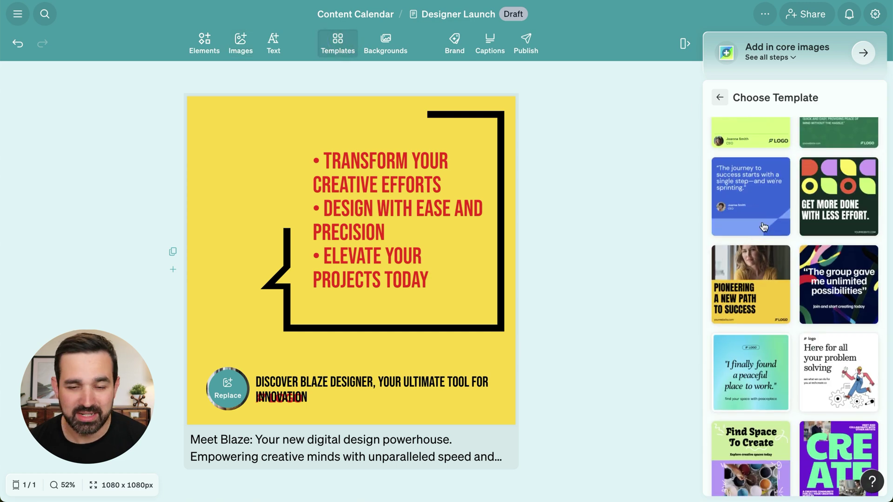
{"action": "scroll", "coordinate": [763, 228], "scroll_direction": "down", "scroll_amount": 3}
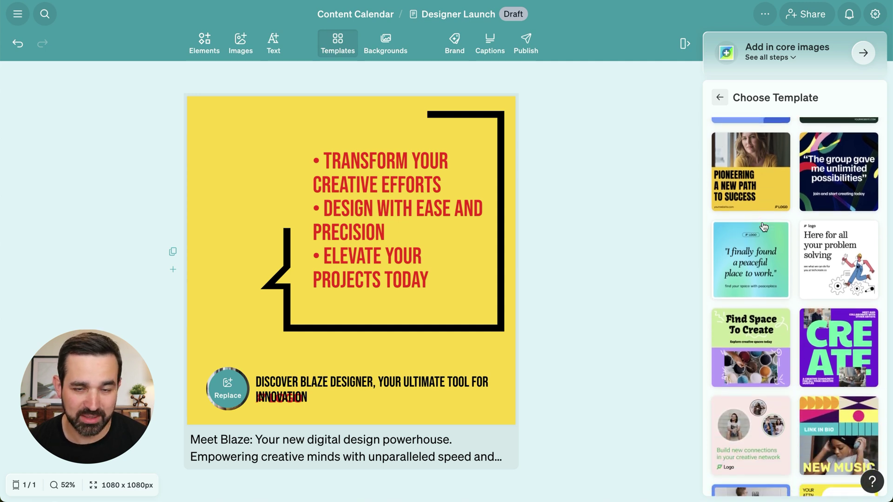
{"action": "left_click", "coordinate": [386, 41]}
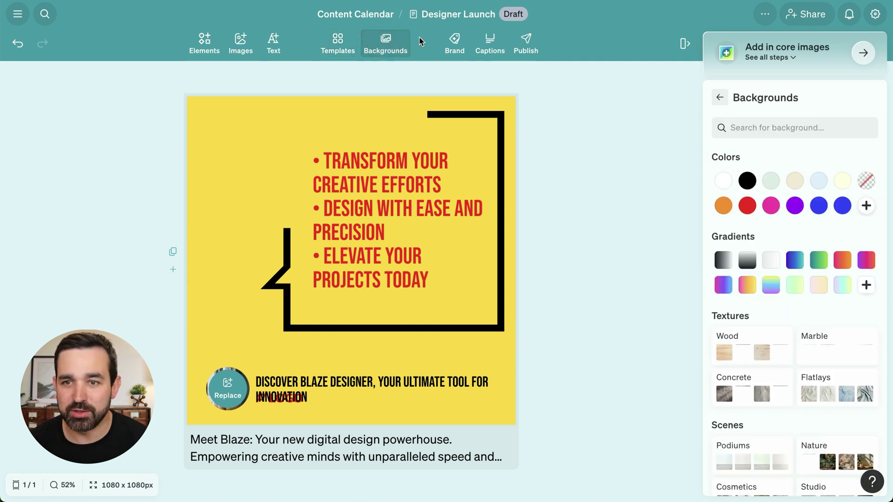
Try a pink-purple-blue gradient, settle on a pink-to-yellow gradient background, then show Brand Styles.
{"action": "left_click", "coordinate": [724, 283]}
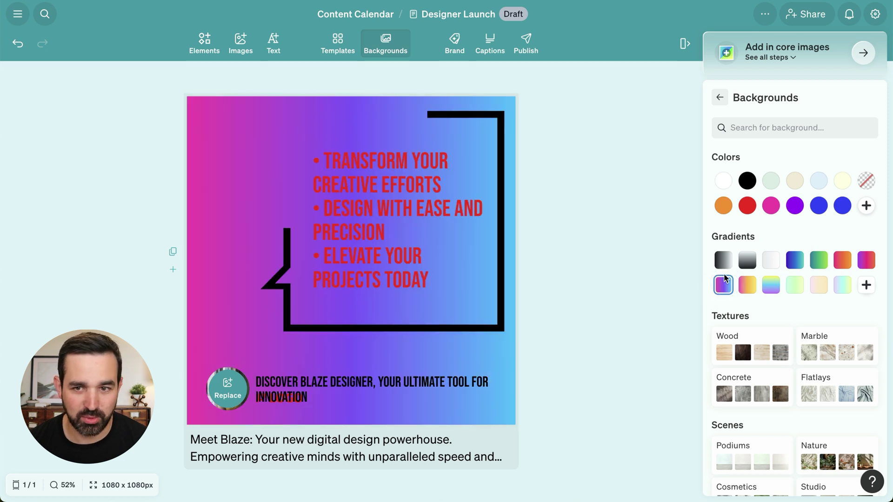
{"action": "left_click", "coordinate": [747, 285]}
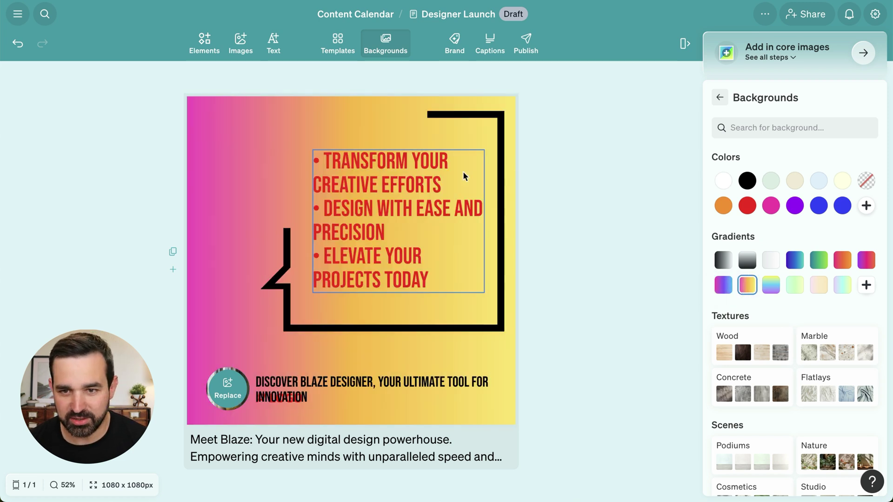
{"action": "scroll", "coordinate": [713, 247], "scroll_direction": "down", "scroll_amount": 4}
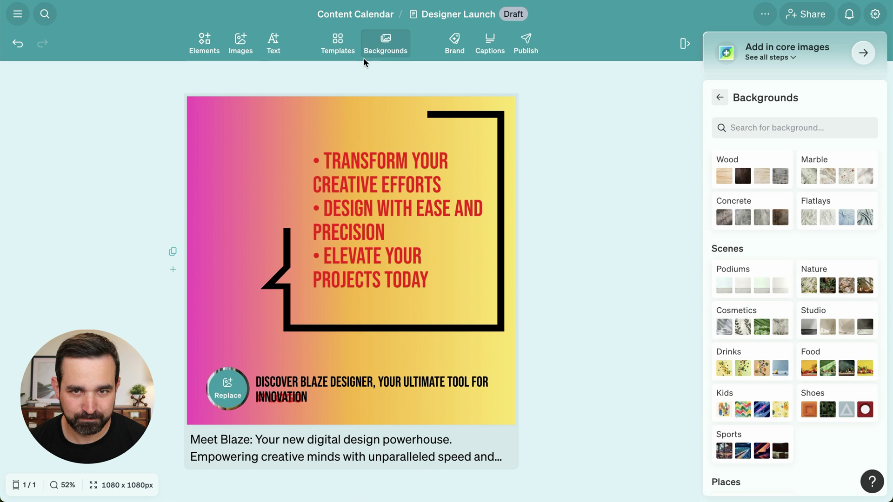
{"action": "left_click", "coordinate": [450, 46]}
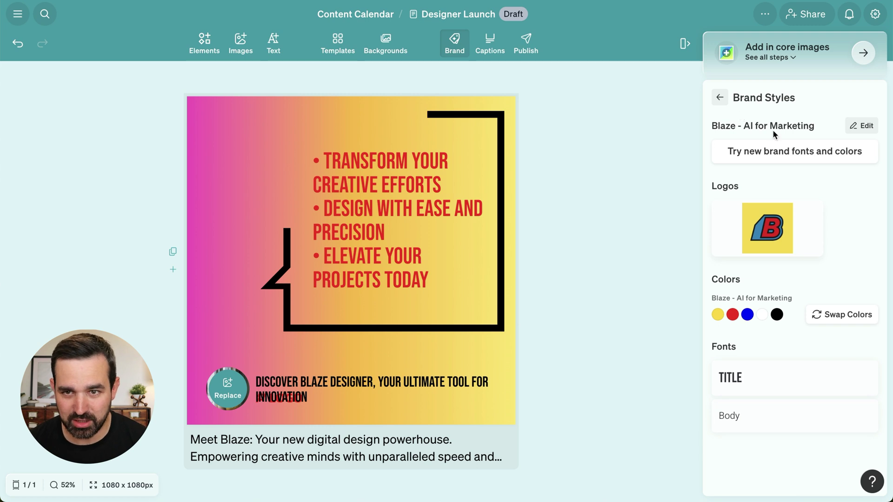
Cycle the brand fonts and colours until the post has a yellow background, red frame and black bullets.
{"action": "left_click", "coordinate": [790, 156]}
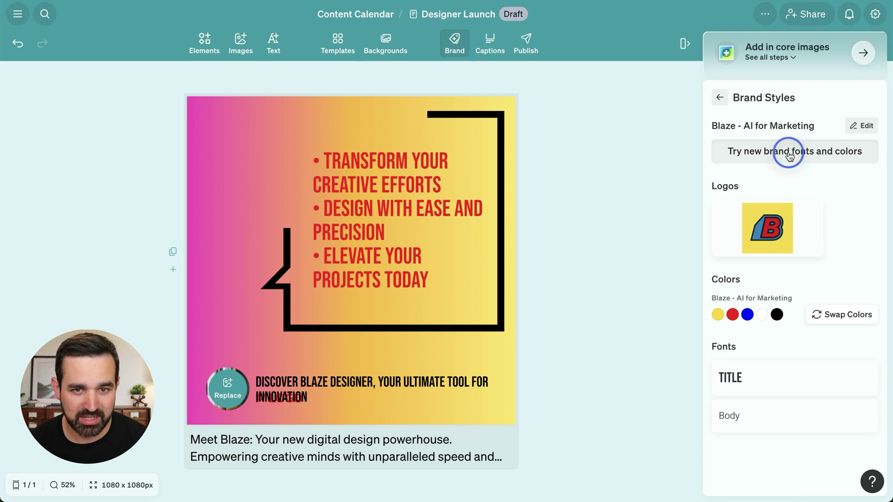
{"action": "left_click", "coordinate": [790, 156]}
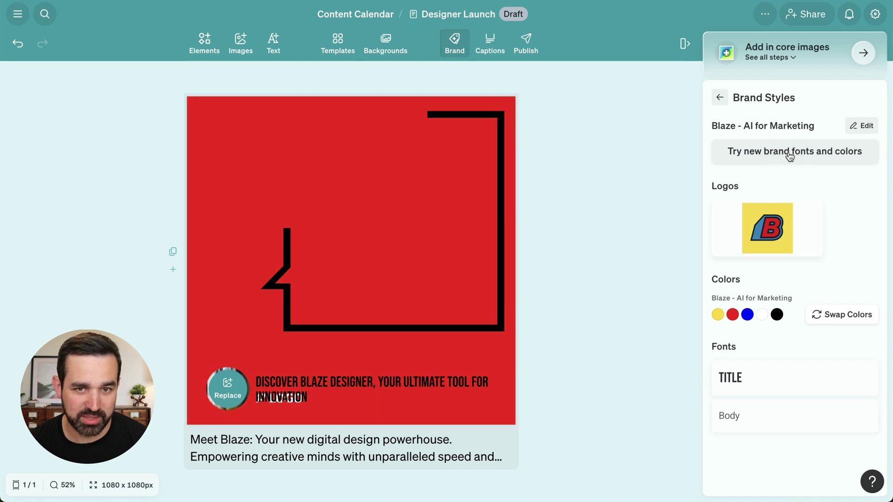
{"action": "left_click", "coordinate": [790, 156]}
{"action": "left_click", "coordinate": [790, 156]}
{"action": "left_click", "coordinate": [790, 156]}
{"action": "left_click", "coordinate": [790, 156]}
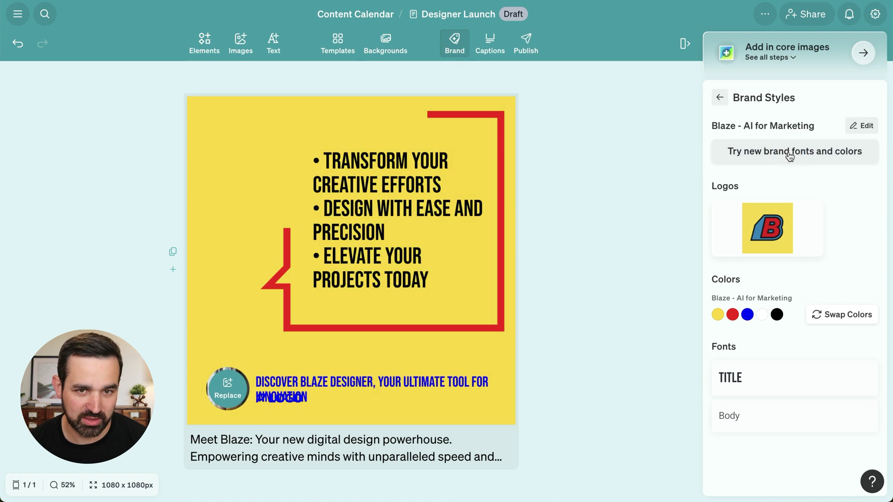
Add the brand B logo and shrink it into the post's top-left corner.
{"action": "left_click", "coordinate": [805, 212]}
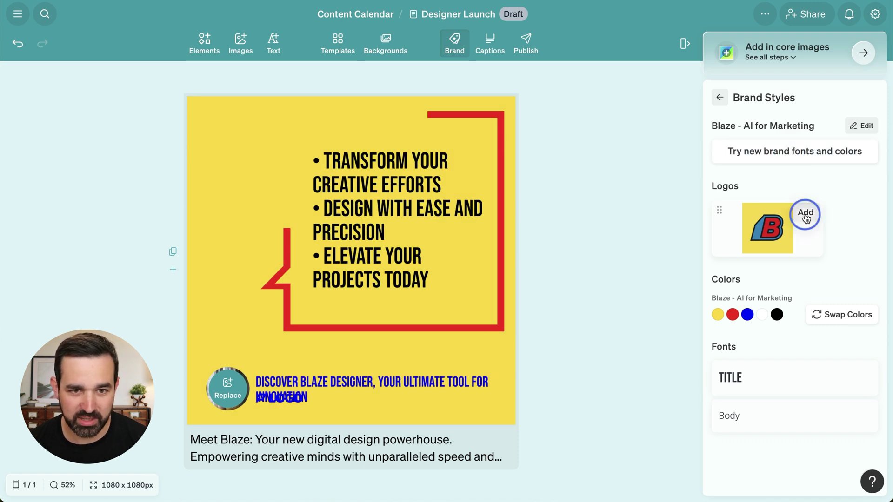
{"action": "left_click", "coordinate": [324, 223]}
{"action": "left_click_drag", "start_coordinate": [483, 128], "coordinate": [218, 124]}
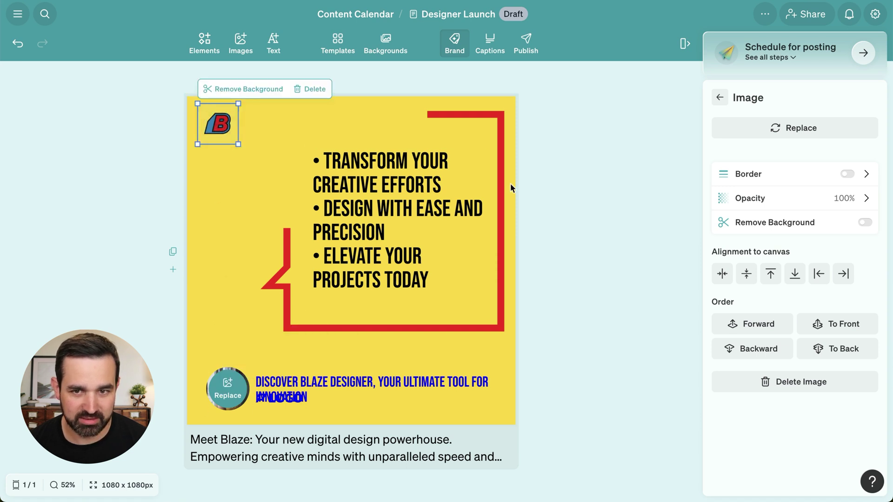
{"action": "left_click", "coordinate": [484, 49]}
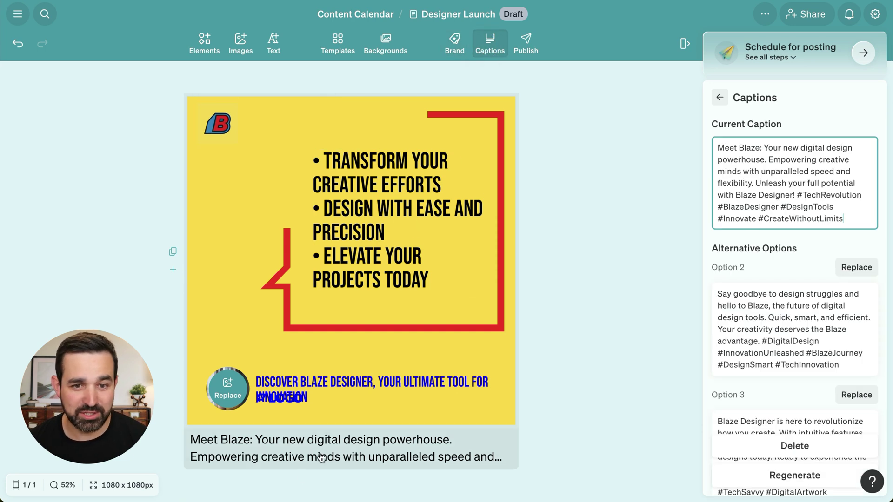
Browse the suggested Instagram captions, then bring up the Publish panel.
{"action": "scroll", "coordinate": [787, 233], "scroll_direction": "down", "scroll_amount": 2}
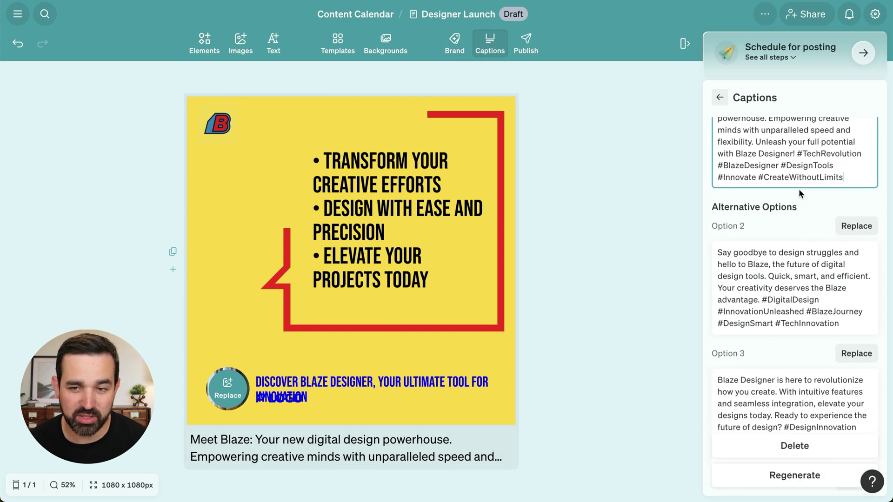
{"action": "scroll", "coordinate": [787, 230], "scroll_direction": "down", "scroll_amount": 8}
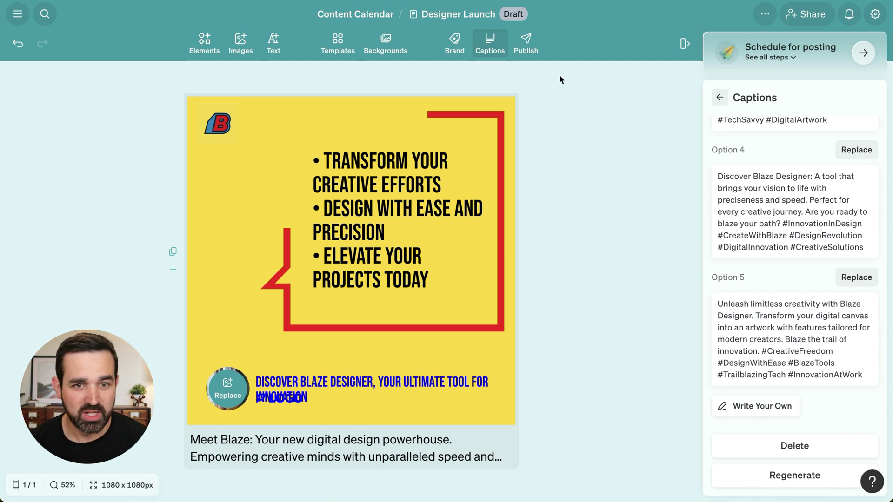
{"action": "left_click", "coordinate": [529, 42]}
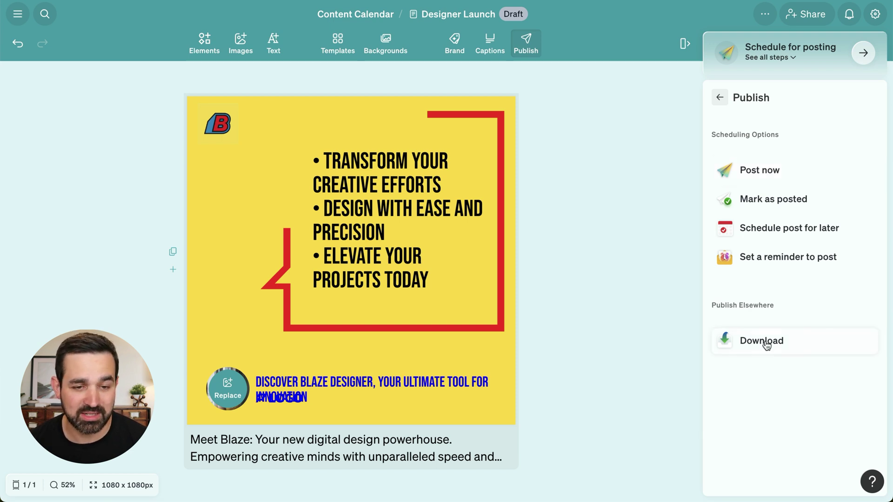
Choose to schedule the Instagram post for later, picking September 23 as the date.
{"action": "left_click", "coordinate": [765, 172]}
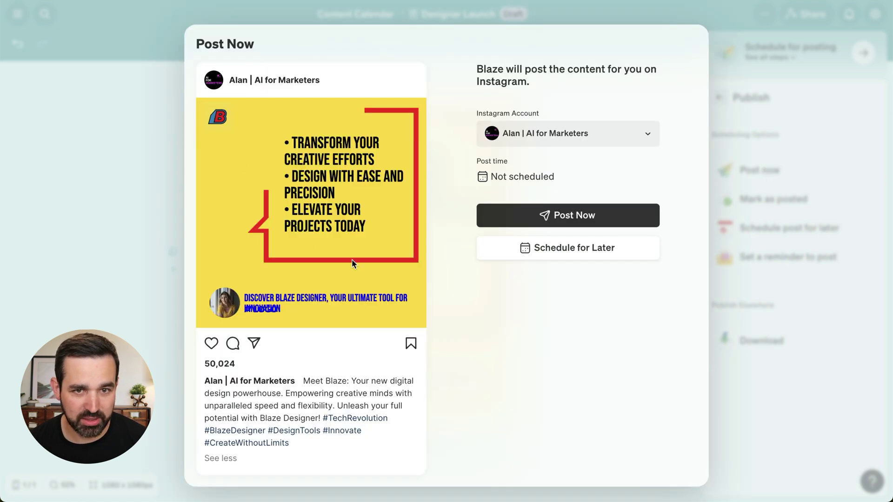
{"action": "scroll", "coordinate": [320, 421], "scroll_direction": "down", "scroll_amount": 1}
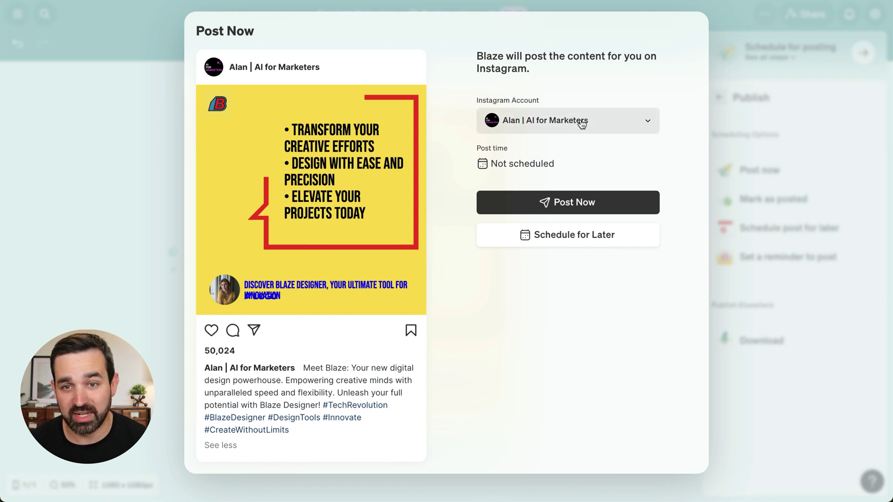
{"action": "left_click", "coordinate": [550, 233]}
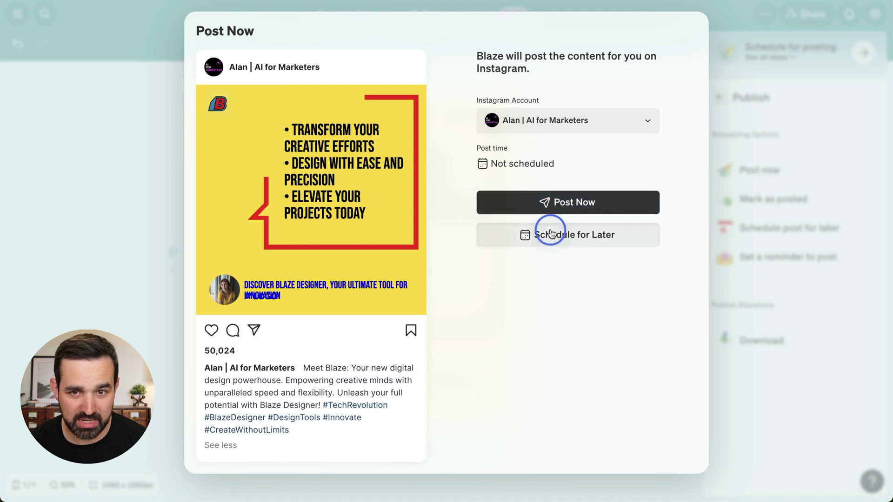
{"action": "left_click", "coordinate": [518, 221]}
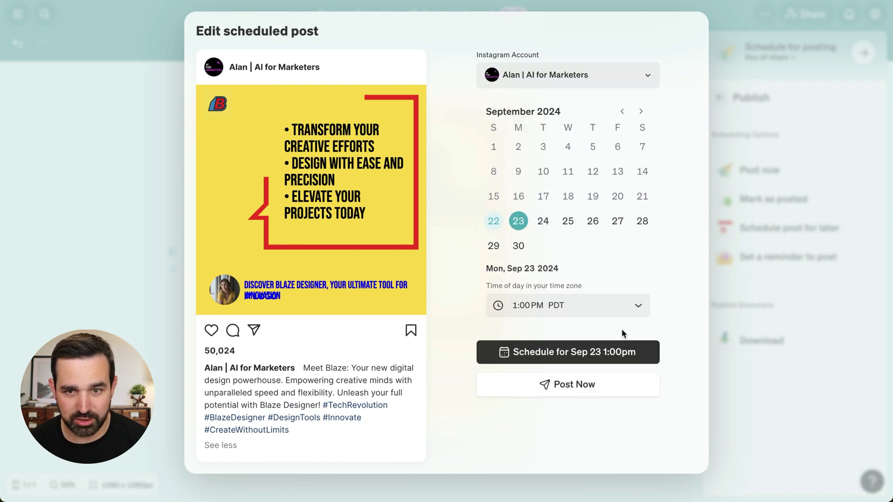
Confirm the Instagram post schedule for Monday, Sep 23 at 1:00pm PDT.
{"action": "left_click", "coordinate": [589, 352]}
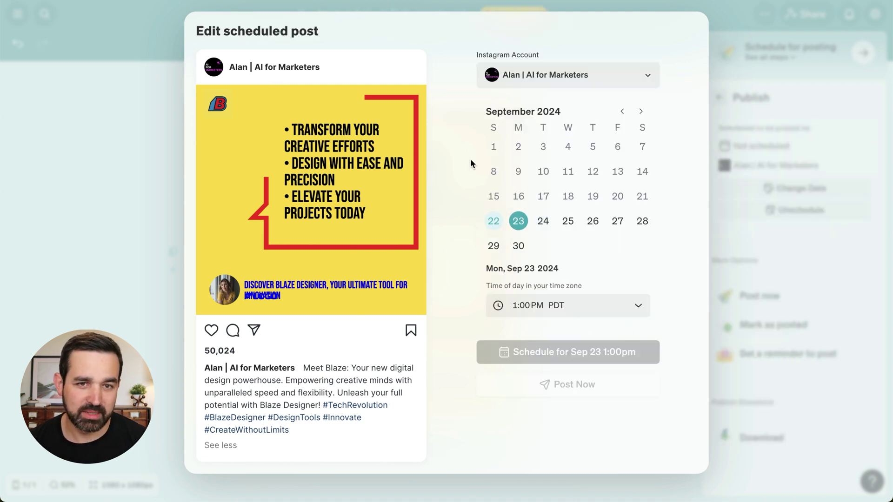